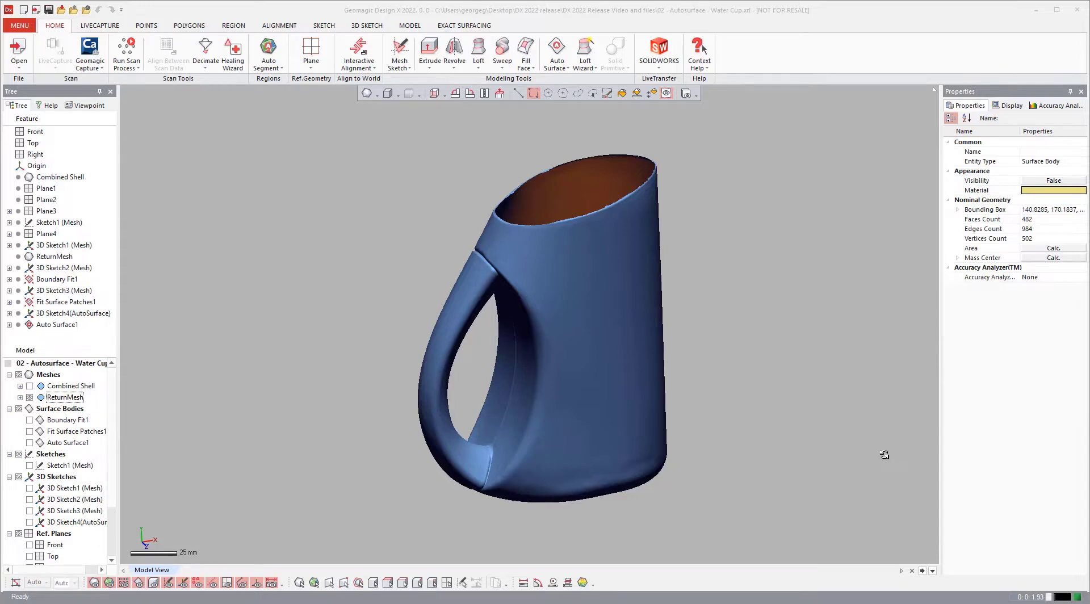
# Run Auto Surface on the ReturnMesh with Mechanical mode and an auto-estimated patch count.
pyautogui.click(464, 25)
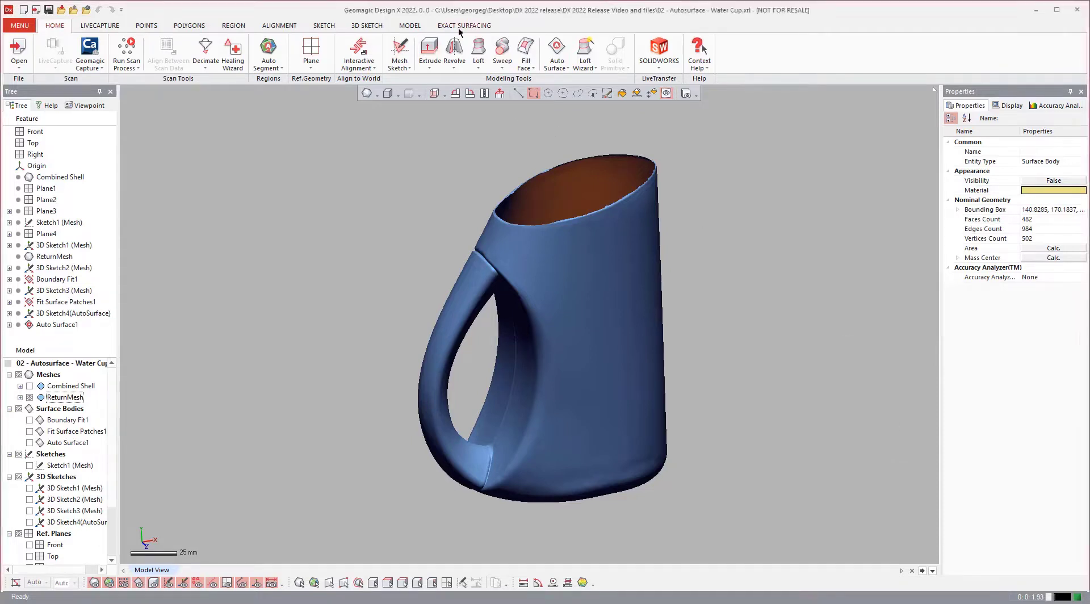
pyautogui.click(23, 56)
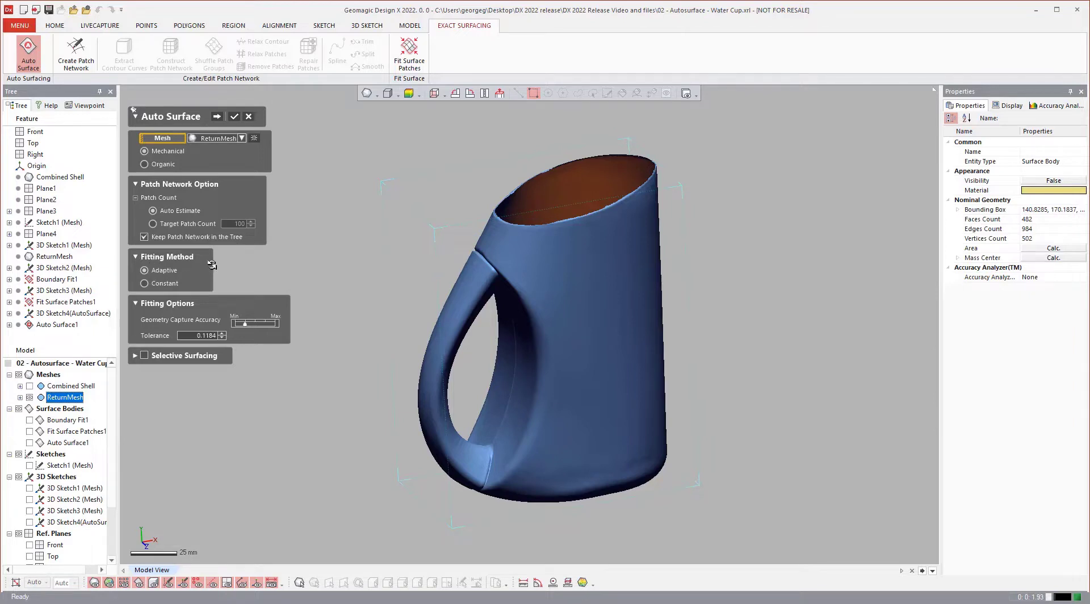
pyautogui.click(234, 117)
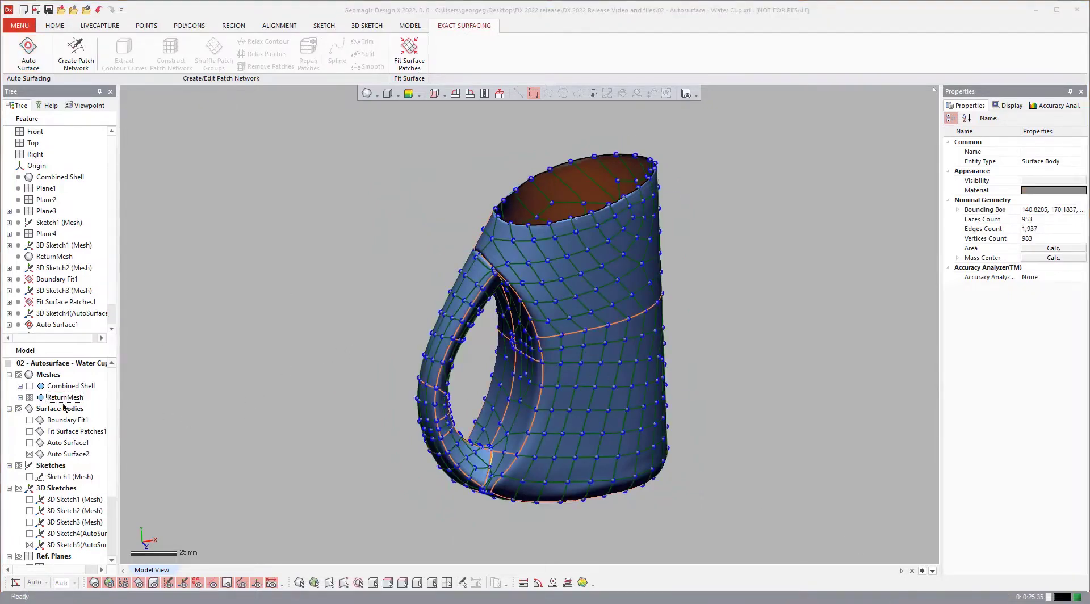
# Hide the mesh and surface bodies to inspect the generated patch network around the handle.
pyautogui.click(31, 398)
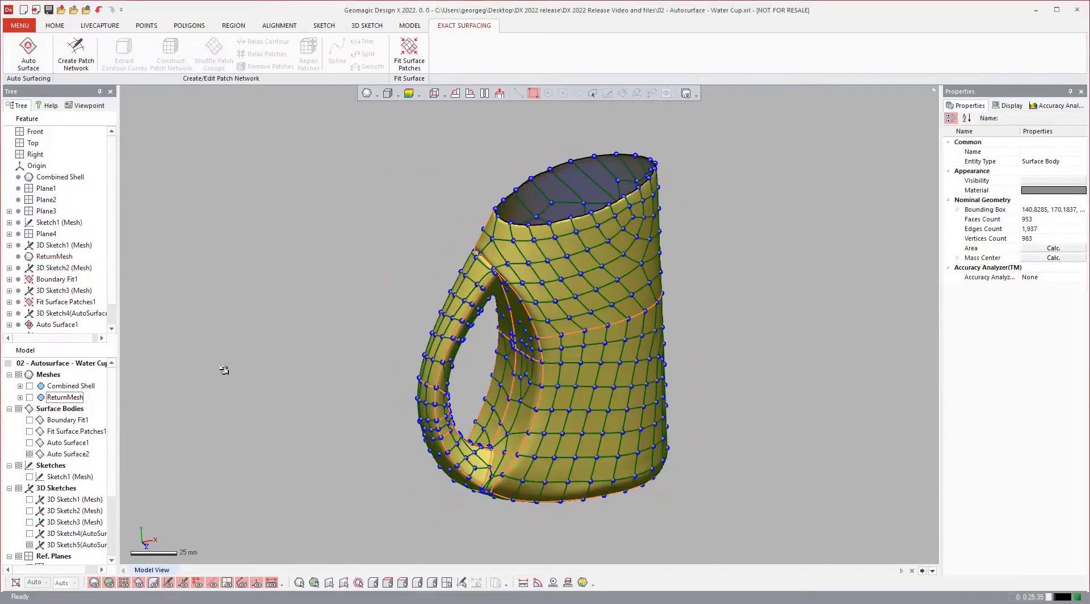
pyautogui.scroll(5, 603, 339)
pyautogui.moveTo(442, 307); pyautogui.dragTo(142, 430, button='right')
pyautogui.scroll(-3, 392, 308)
pyautogui.click(29, 454)
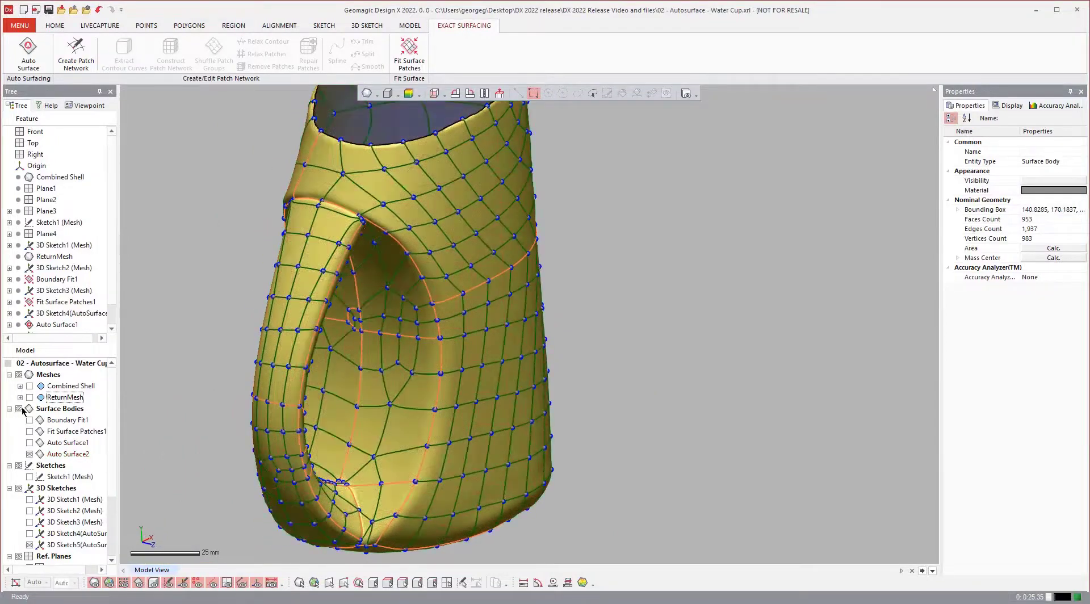
pyautogui.click(21, 409)
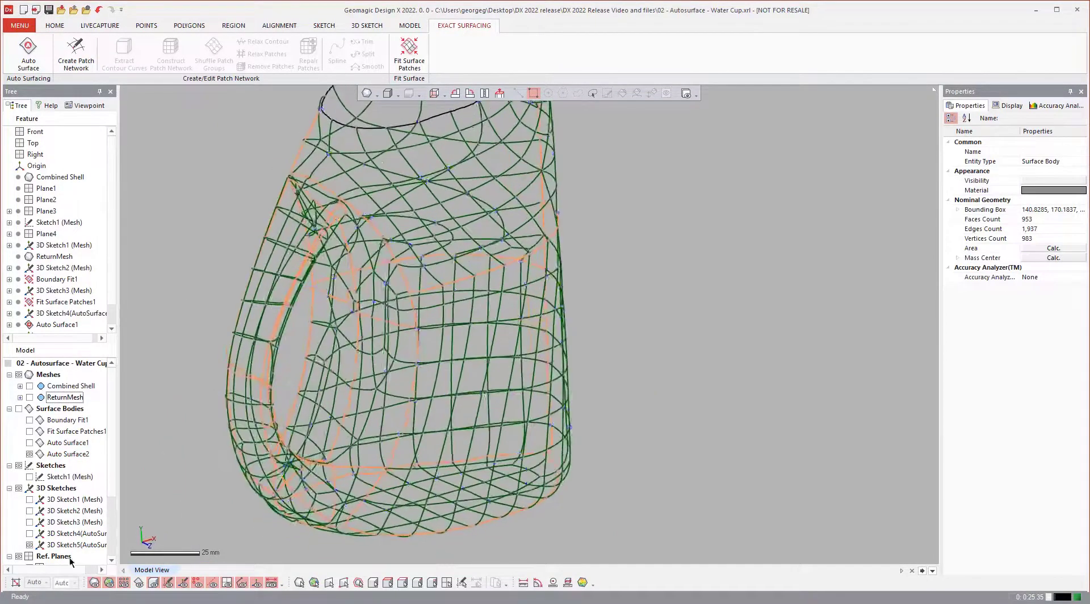
# Show only the 3D Sketch5 patch network together with the ReturnMesh.
pyautogui.click(75, 544)
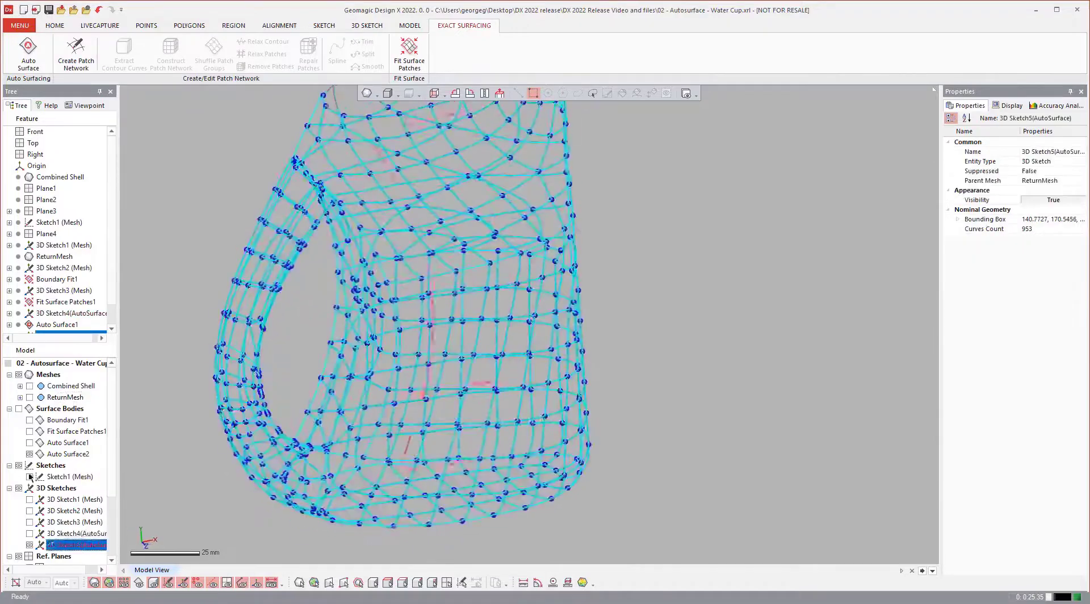
pyautogui.click(29, 398)
pyautogui.moveTo(834, 342); pyautogui.dragTo(804, 341, button='right')
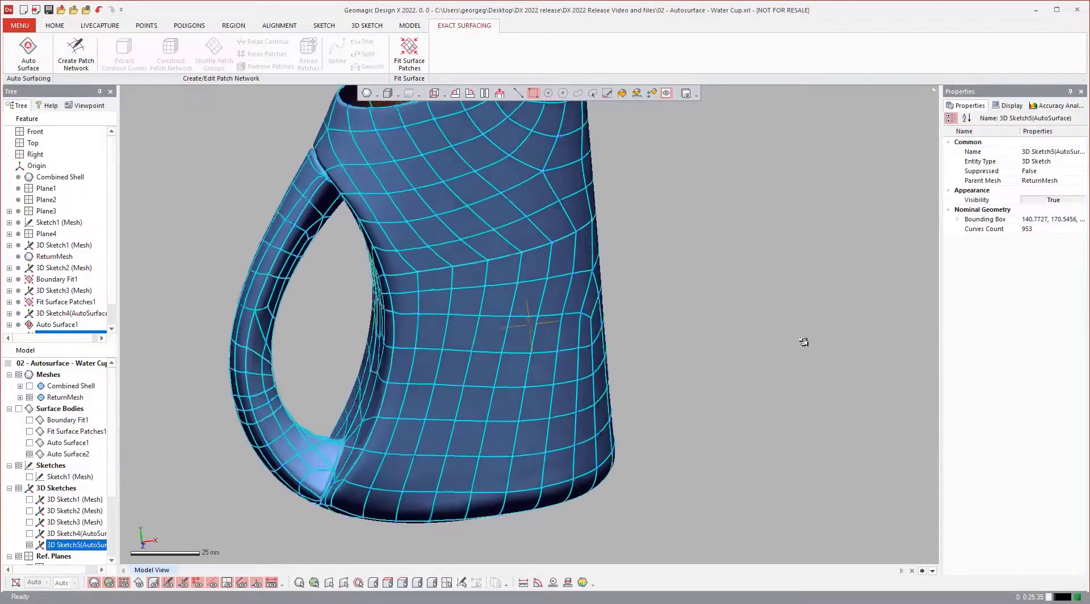
pyautogui.rightClick(77, 545)
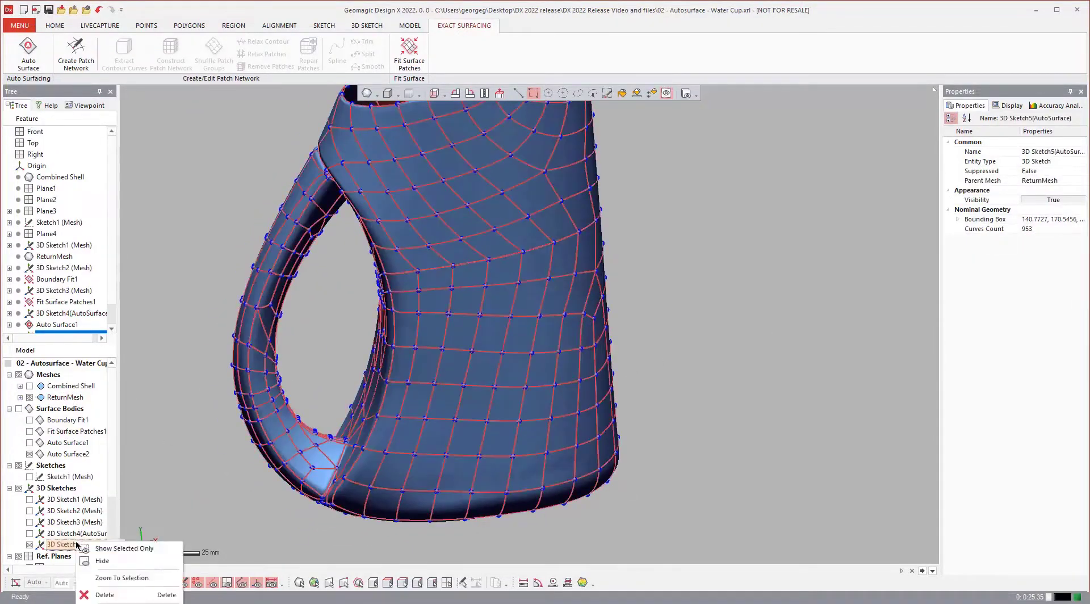
pyautogui.click(132, 548)
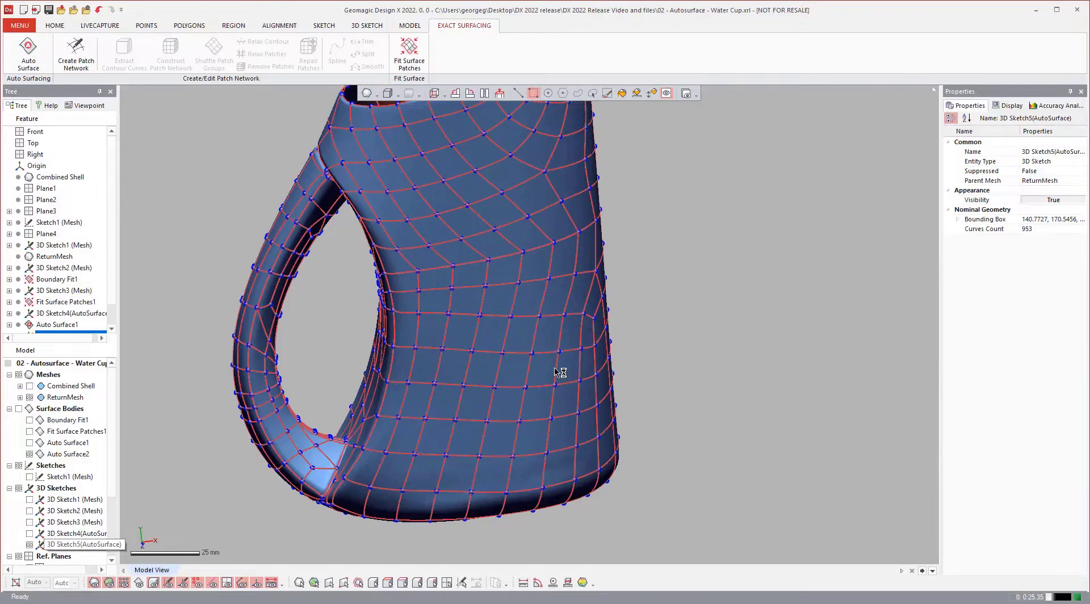
# Examine the patch network curves and vertices closely in 3D mesh sketch mode.
pyautogui.moveTo(487, 212)
pyautogui.mouseDown(button='right')
pyautogui.moveTo(500, 218)
pyautogui.moveTo(491, 204)
pyautogui.mouseUp(button='right')
pyautogui.scroll(5, 490, 204)
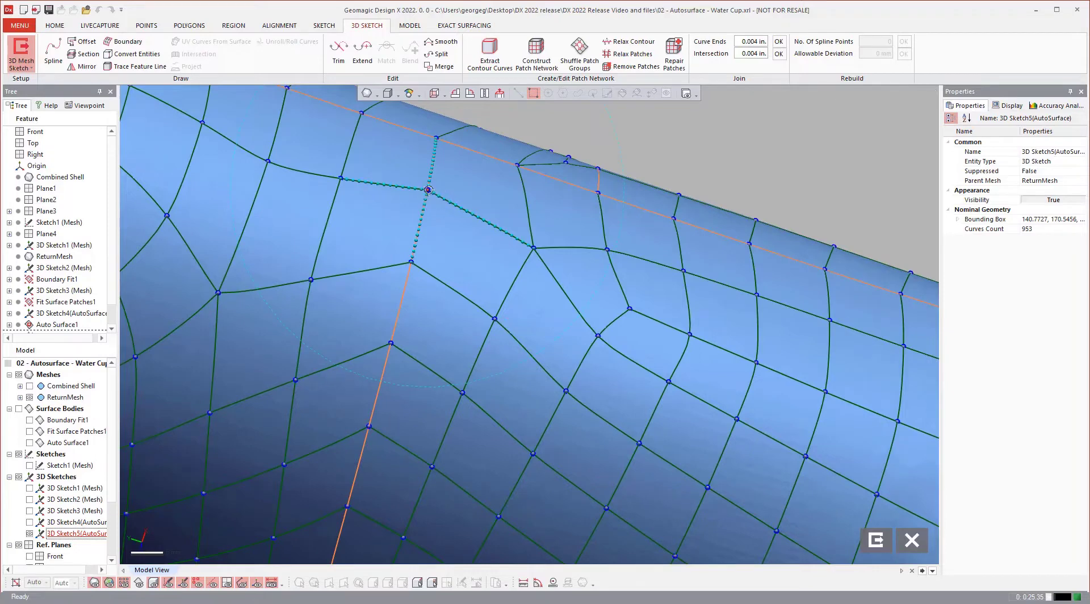
pyautogui.click(428, 192)
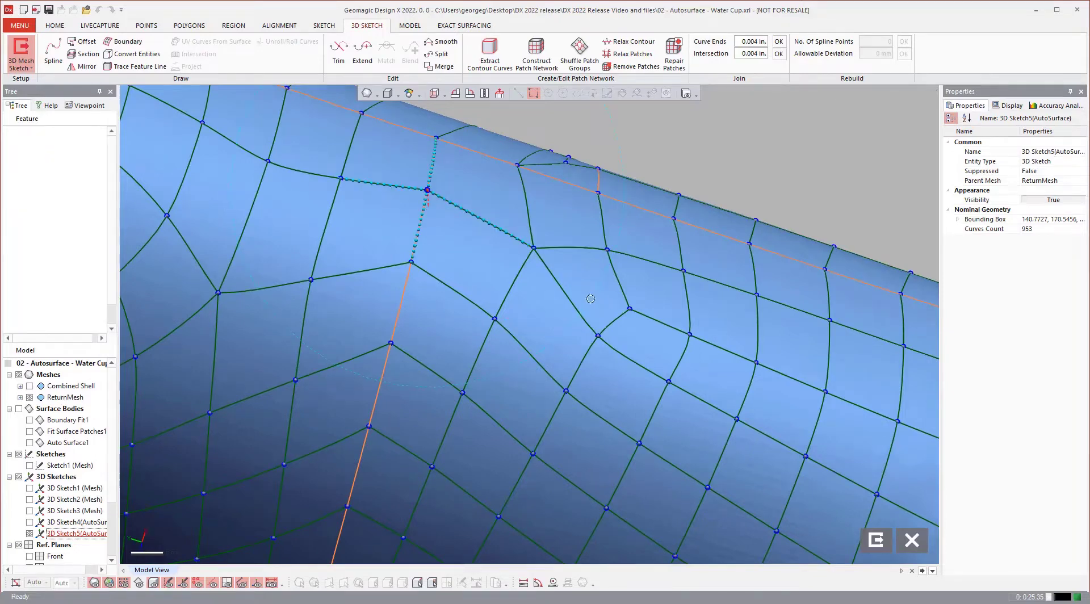
pyautogui.moveTo(590, 299); pyautogui.dragTo(425, 243, button='right')
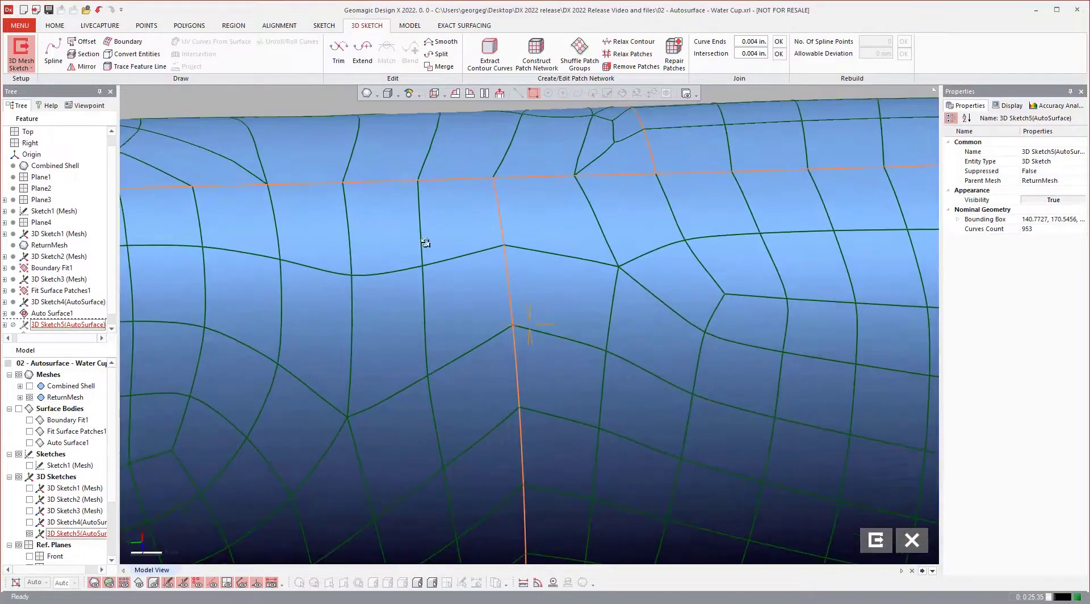
pyautogui.click(422, 265)
pyautogui.scroll(-5, 577, 309)
pyautogui.moveTo(577, 311); pyautogui.dragTo(606, 321, button='right')
pyautogui.scroll(-4, 605, 341)
pyautogui.click(601, 378)
pyautogui.moveTo(604, 409); pyautogui.dragTo(690, 442, button='right')
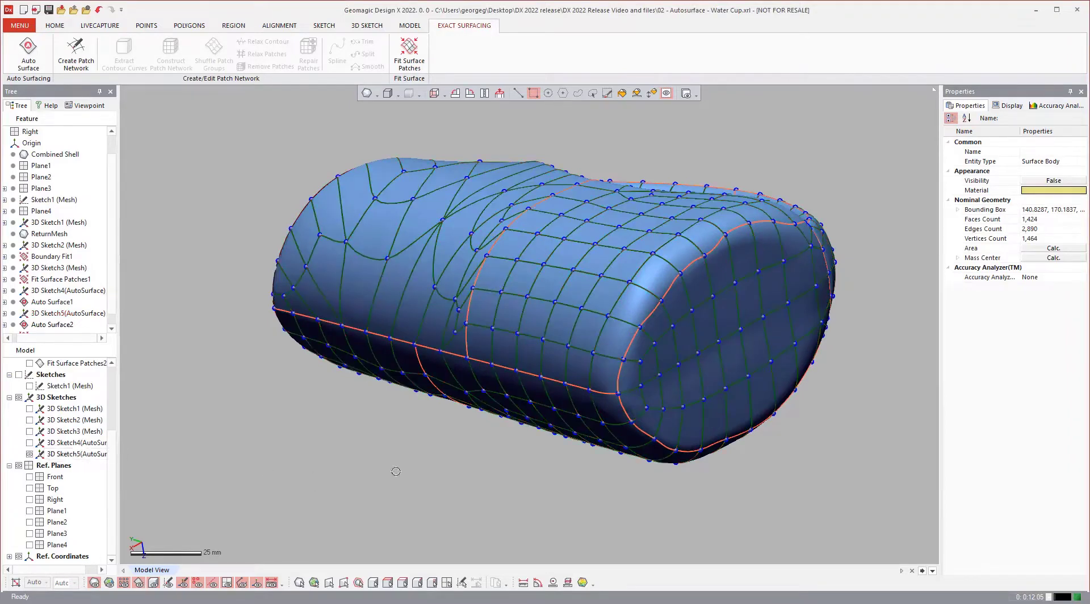
# Start a new 3D mesh sketch on the capsule-shaped model.
pyautogui.scroll(-3, 513, 412)
pyautogui.scroll(2, 588, 351)
pyautogui.scroll(2, 583, 352)
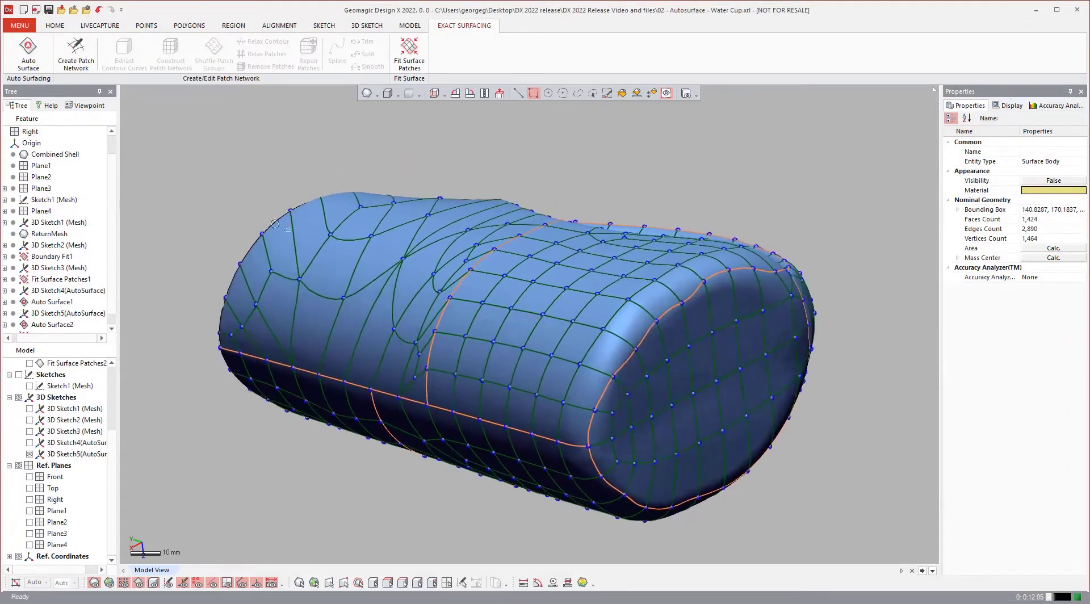
pyautogui.rightClick(251, 124)
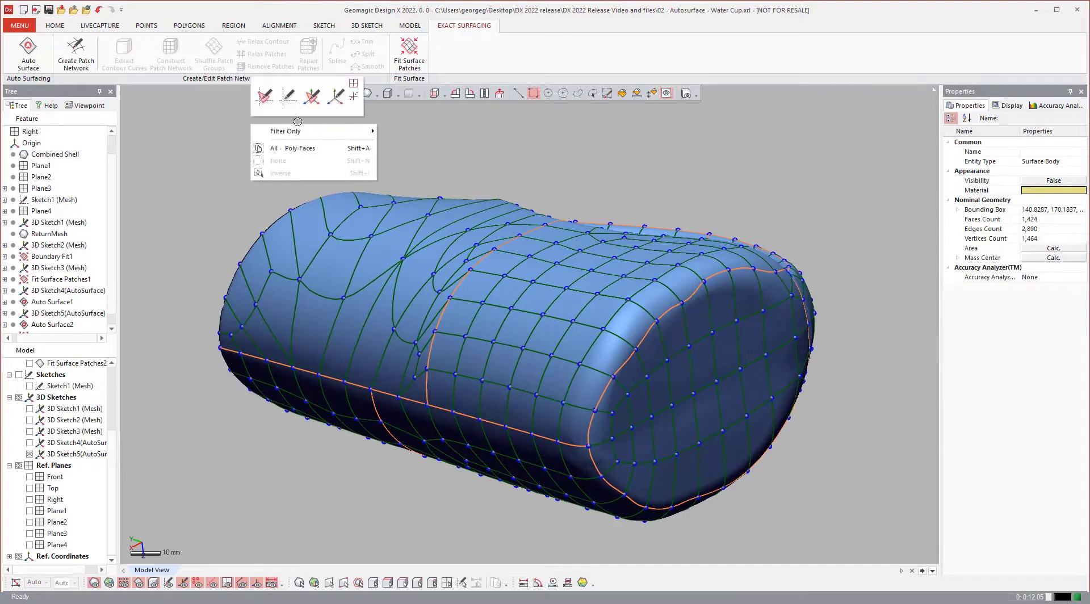
pyautogui.click(315, 102)
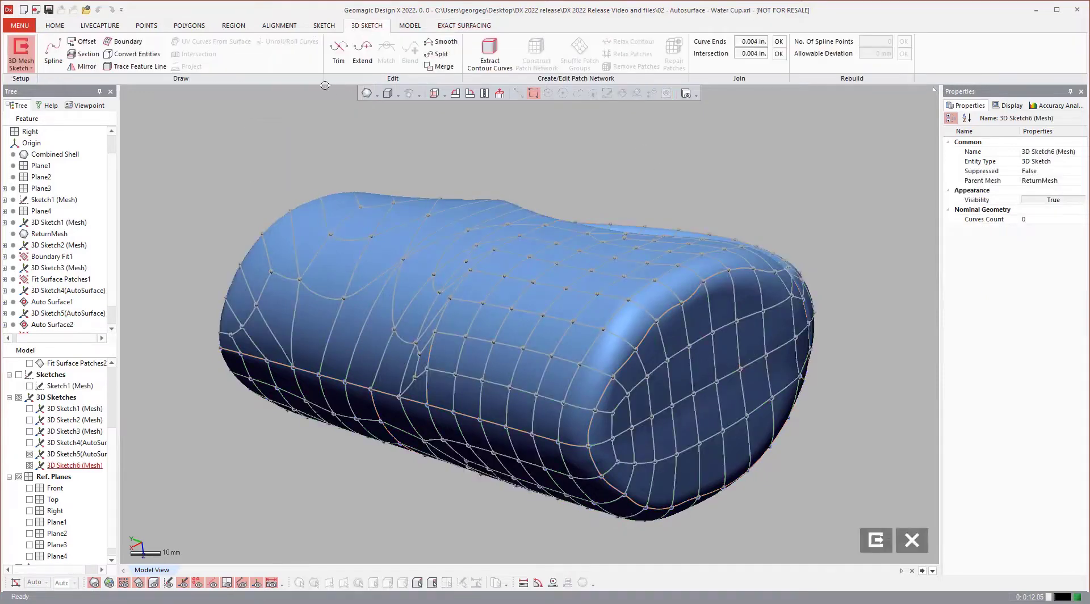
# Convert the patch network curves running along the end cap's rim into the new 3D sketch.
pyautogui.click(134, 54)
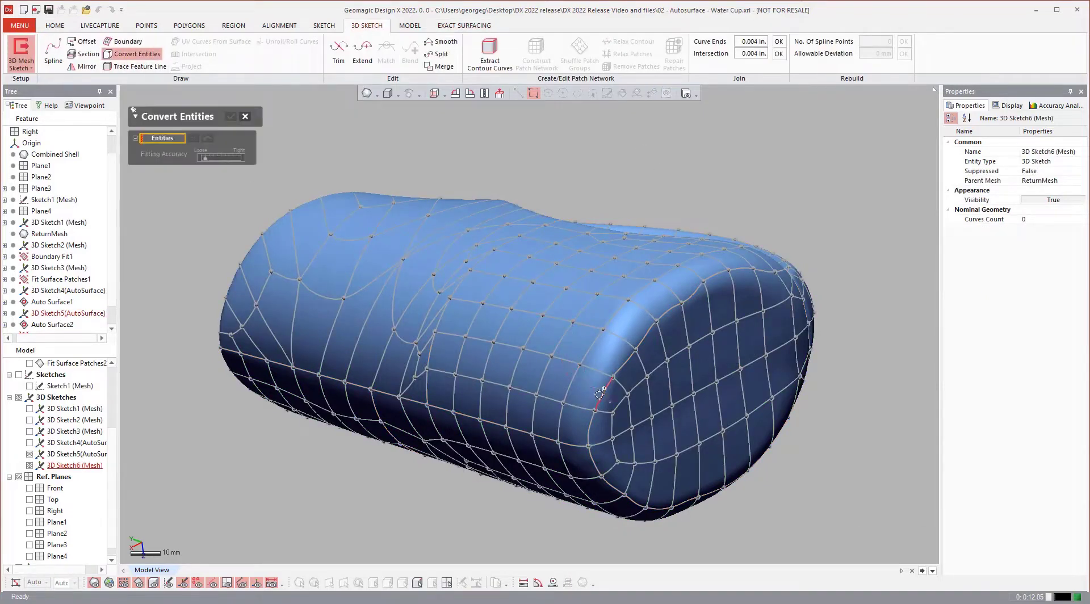
pyautogui.click(600, 394)
pyautogui.click(646, 336)
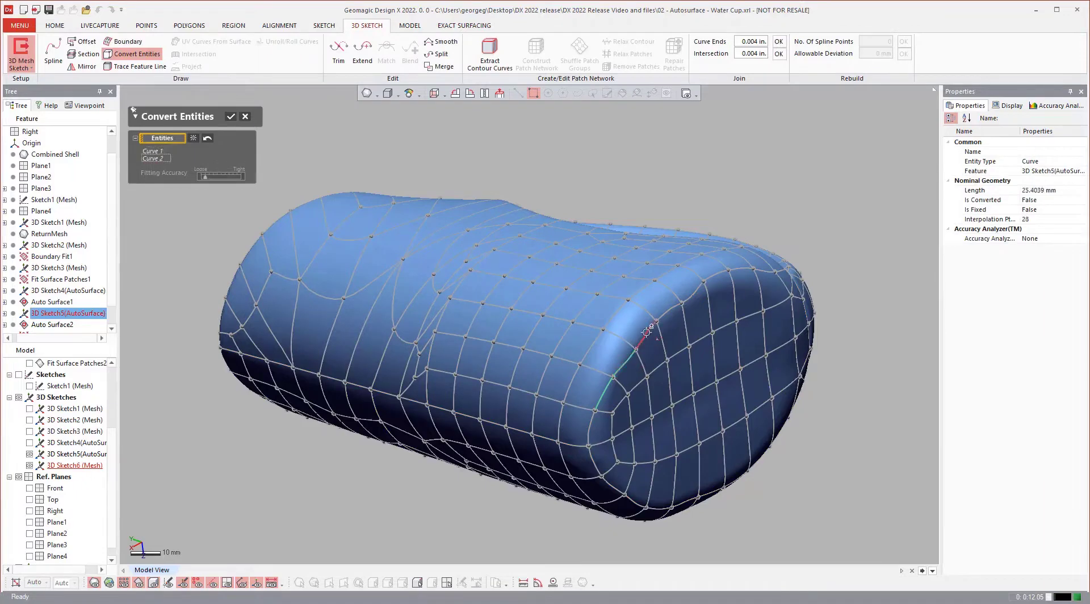
pyautogui.click(647, 332)
pyautogui.click(592, 426)
pyautogui.click(597, 462)
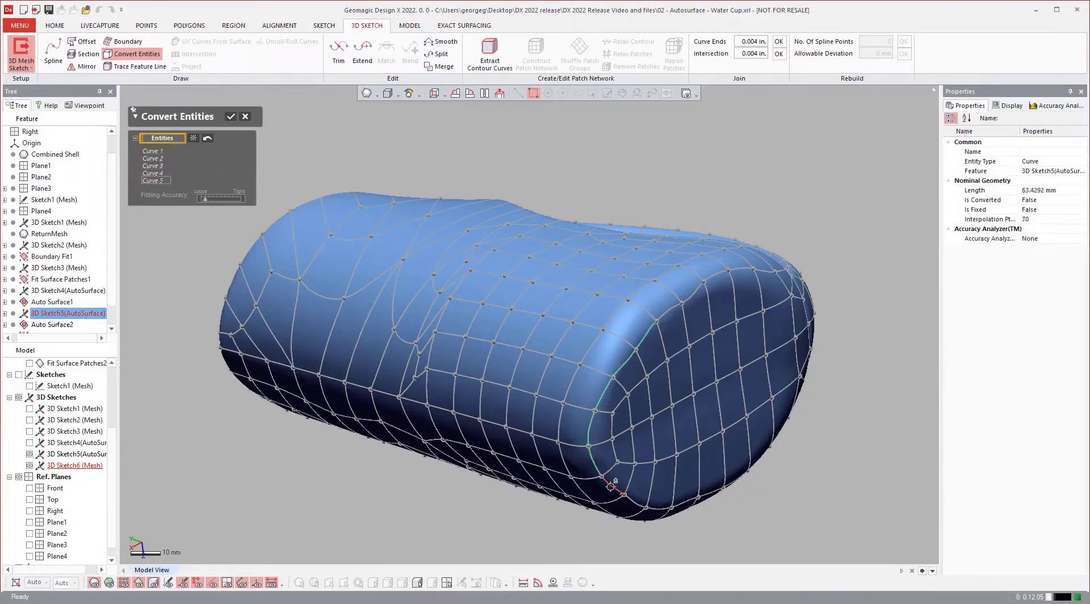
pyautogui.click(612, 488)
pyautogui.click(630, 498)
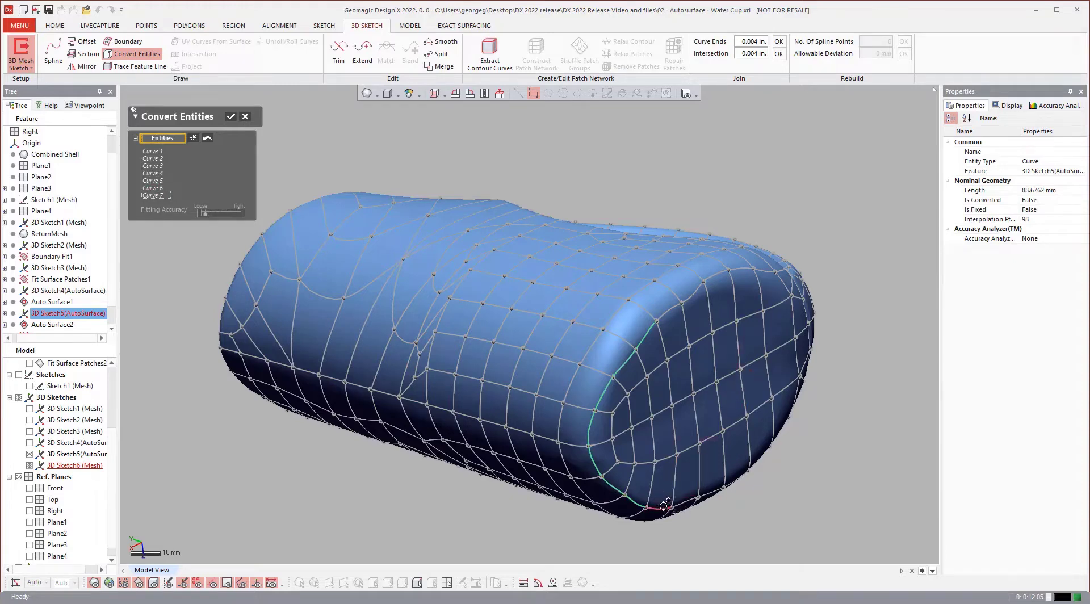
pyautogui.click(682, 510)
pyautogui.click(684, 502)
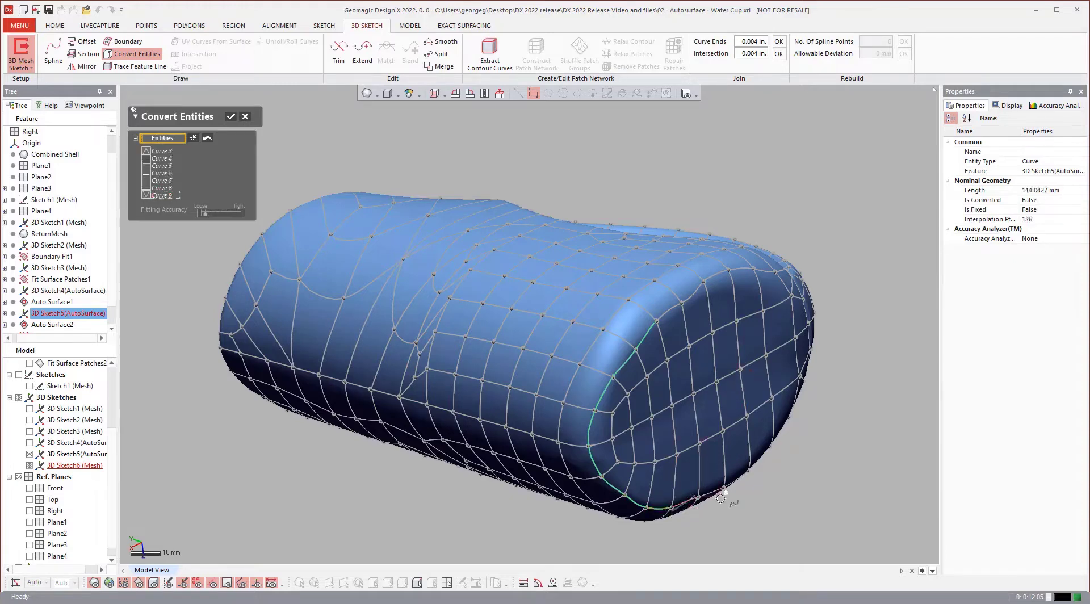
pyautogui.click(721, 477)
pyautogui.click(729, 464)
pyautogui.click(727, 454)
# Add the remaining rim and cross curves to close the loop and confirm the conversion.
pyautogui.scroll(-2, 666, 360)
pyautogui.moveTo(666, 360); pyautogui.dragTo(642, 348, button='right')
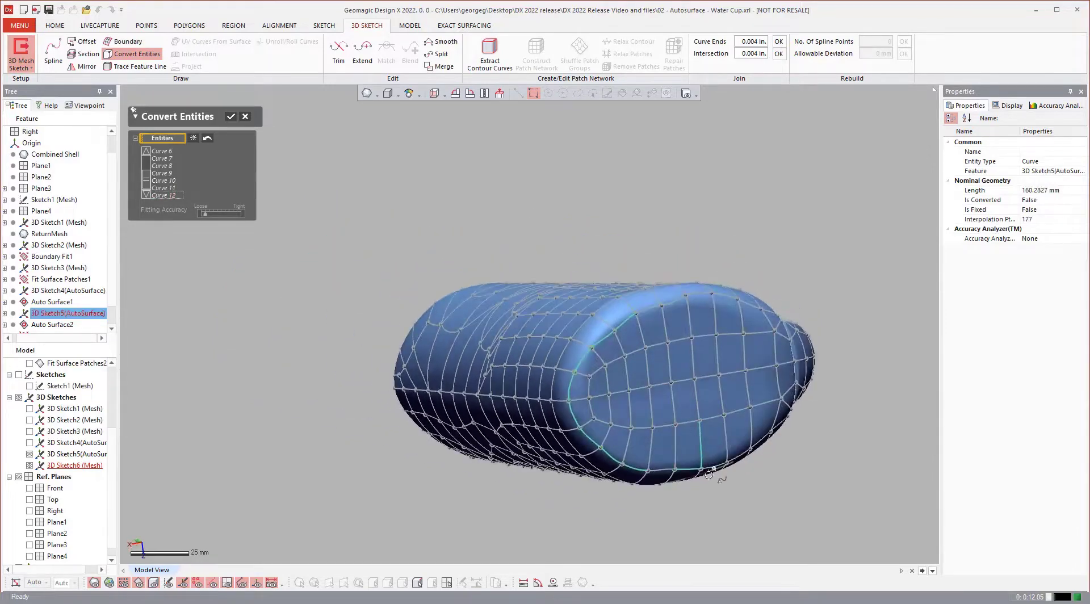
pyautogui.click(665, 469)
pyautogui.moveTo(716, 446); pyautogui.dragTo(701, 425, button='right')
pyautogui.click(698, 423)
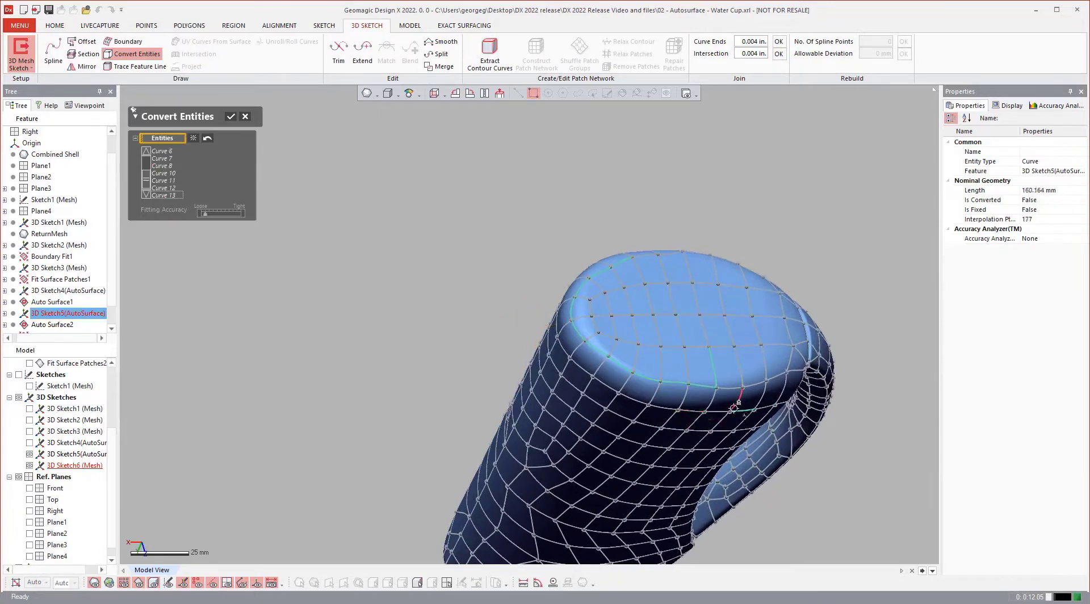
pyautogui.click(706, 333)
pyautogui.click(697, 301)
pyautogui.click(689, 262)
pyautogui.click(670, 252)
pyautogui.click(648, 254)
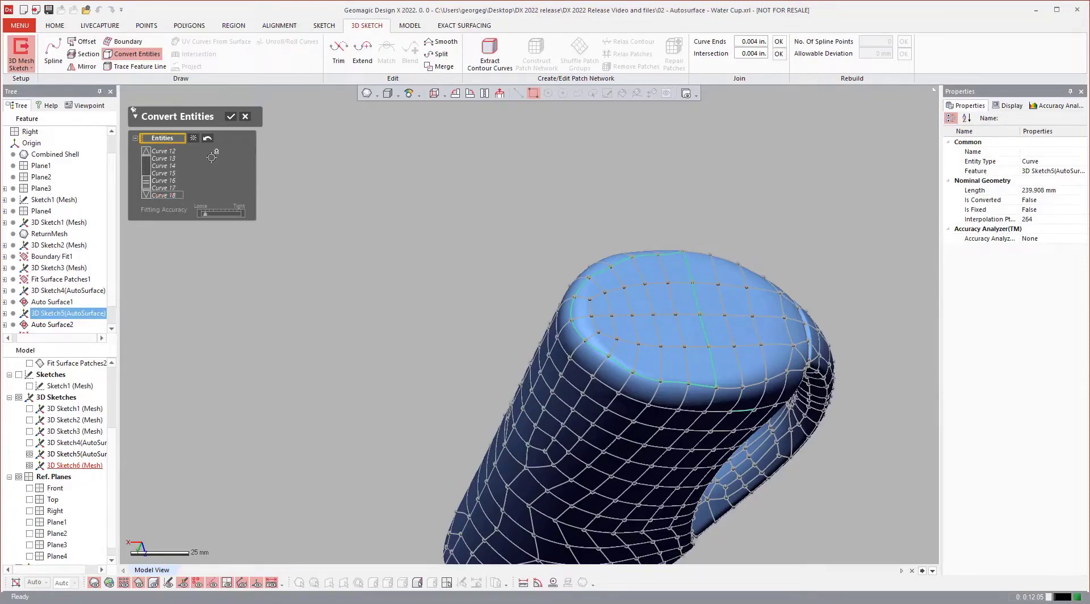
pyautogui.click(230, 116)
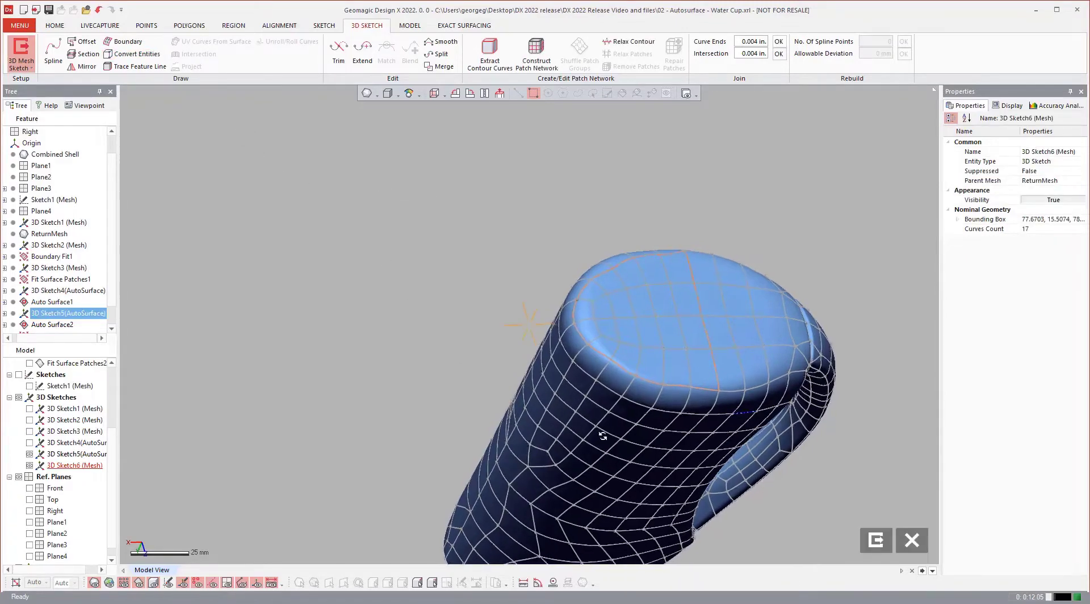
# Hide the auto-surface patch network and exit the 3D mesh sketch.
pyautogui.click(30, 453)
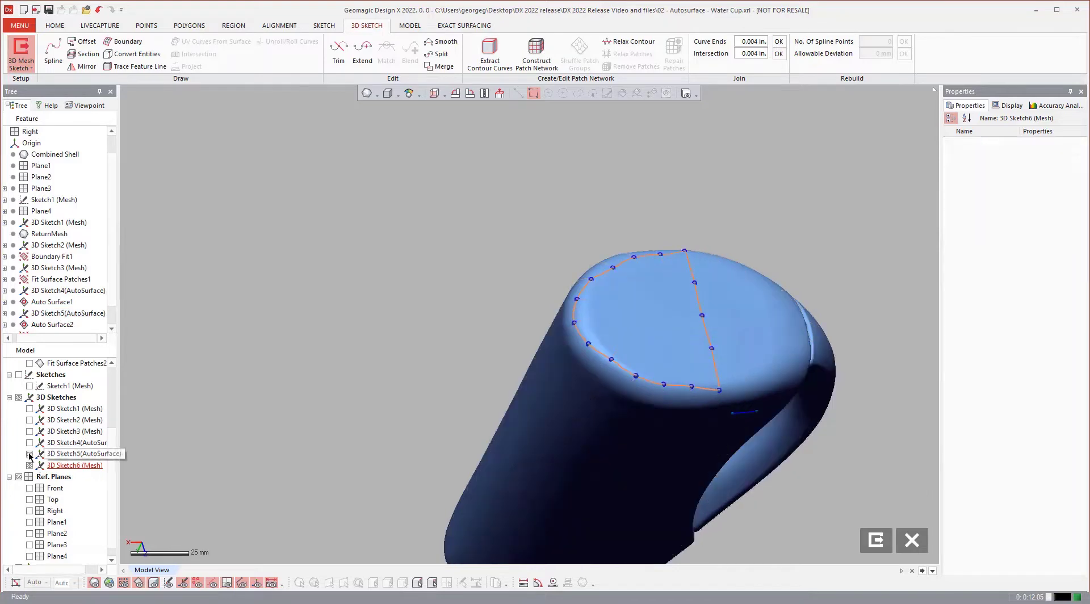
pyautogui.moveTo(384, 297)
pyautogui.mouseDown(button='right')
pyautogui.moveTo(484, 309)
pyautogui.moveTo(515, 300)
pyautogui.moveTo(487, 169)
pyautogui.mouseUp(button='right')
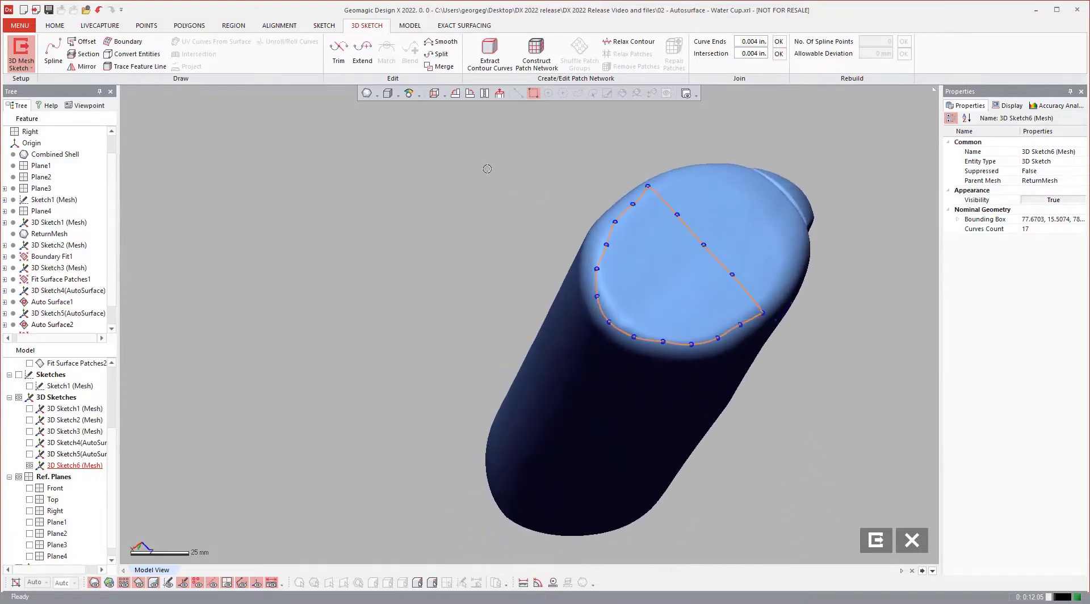
pyautogui.click(876, 542)
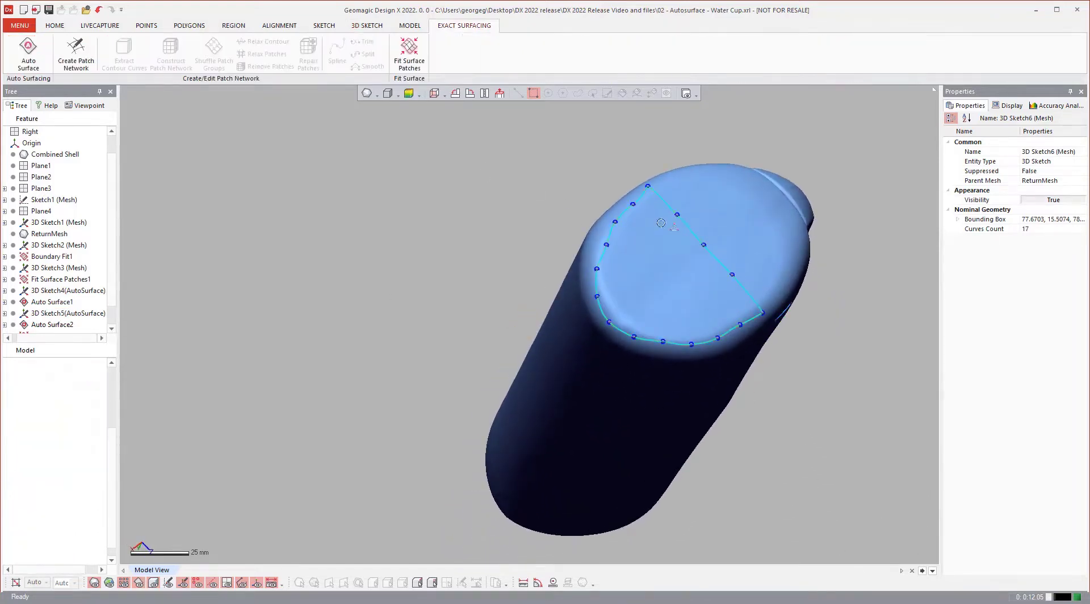
# Fit a Legacy Boundary Fit surface to the 3D Sketch6 loop with 15 by 15 control points.
pyautogui.scroll(5, 659, 206)
pyautogui.click(20, 25)
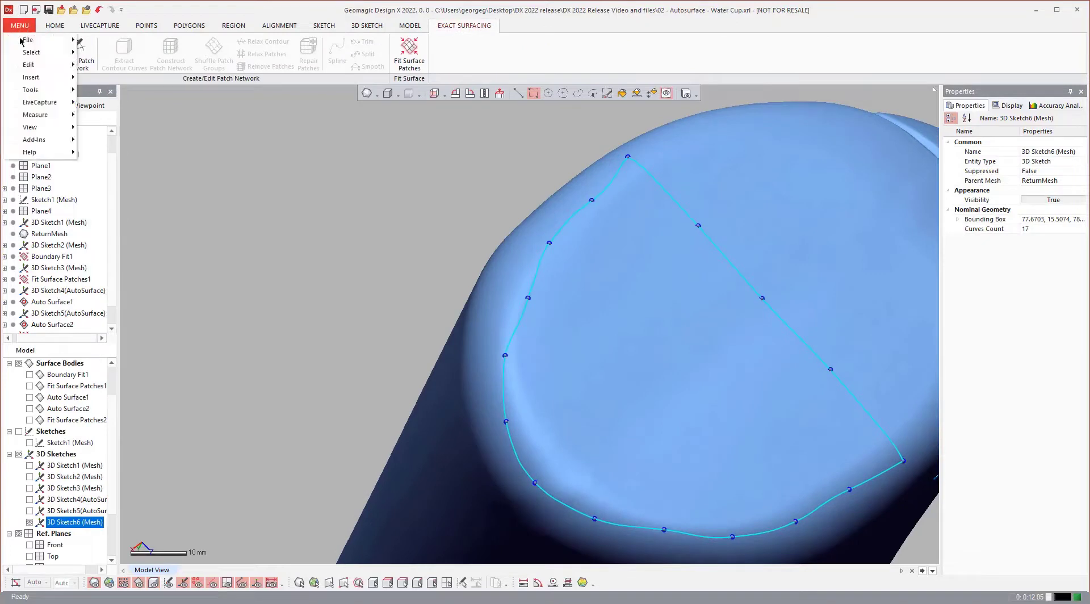
pyautogui.moveTo(41, 158)
pyautogui.moveTo(41, 140)
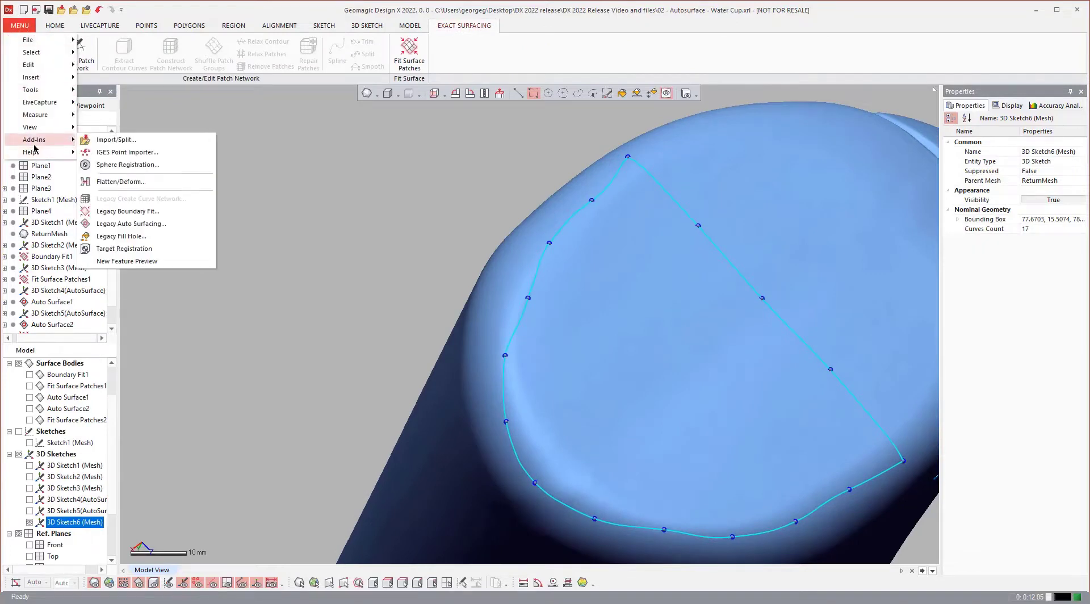
pyautogui.click(128, 211)
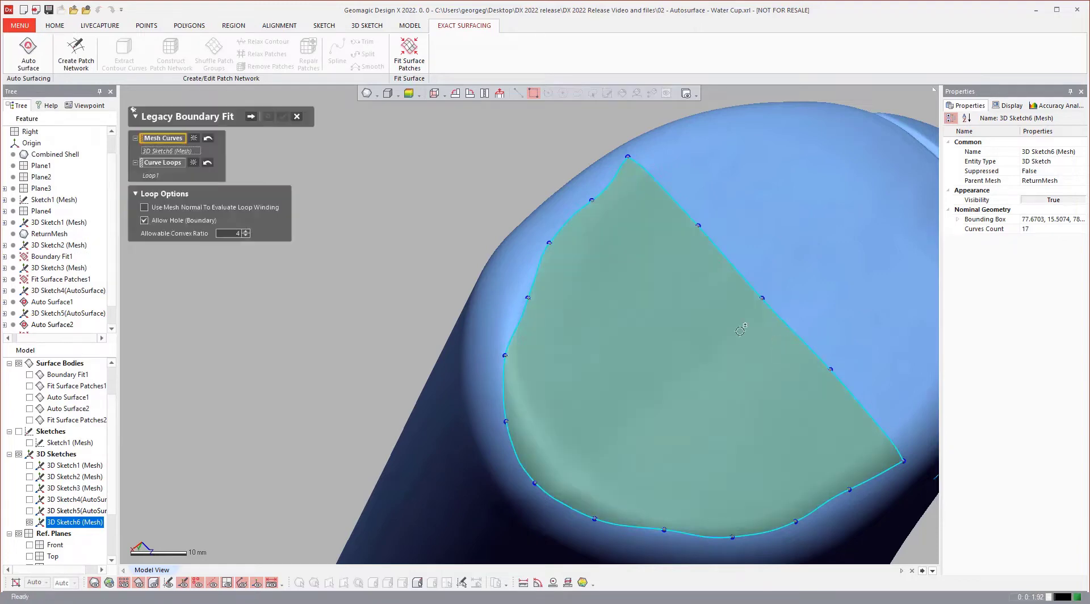
pyautogui.scroll(-3, 745, 330)
pyautogui.moveTo(699, 361); pyautogui.dragTo(690, 341, button='right')
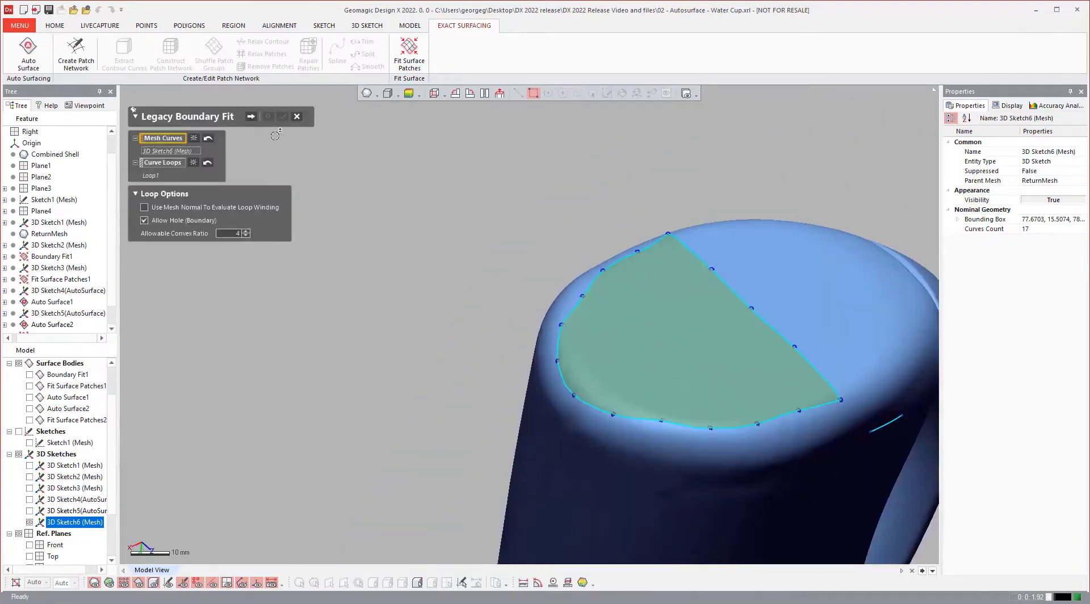
pyautogui.click(251, 116)
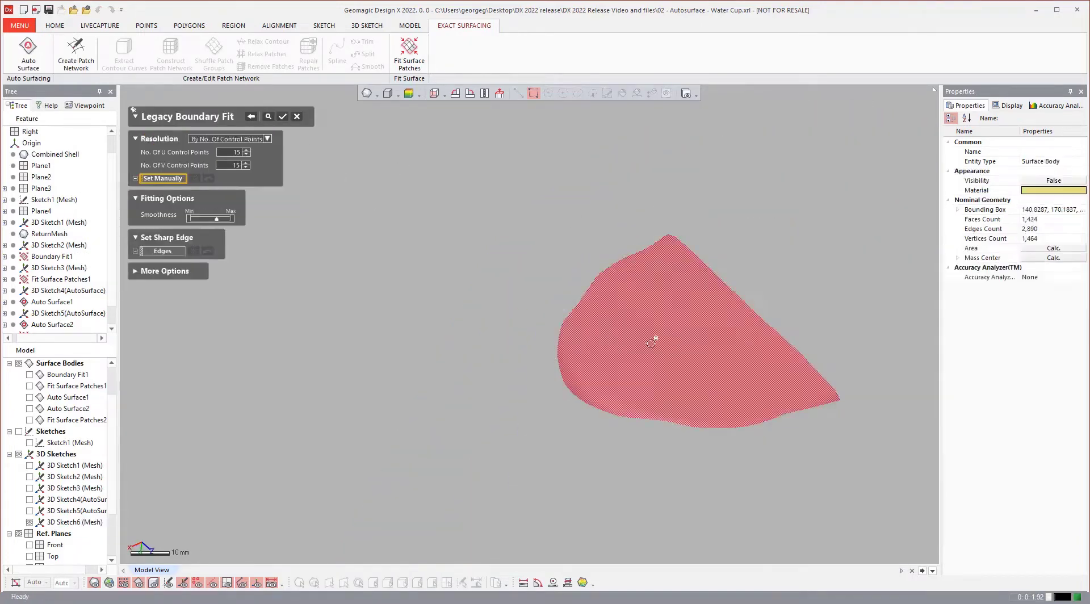
pyautogui.click(283, 118)
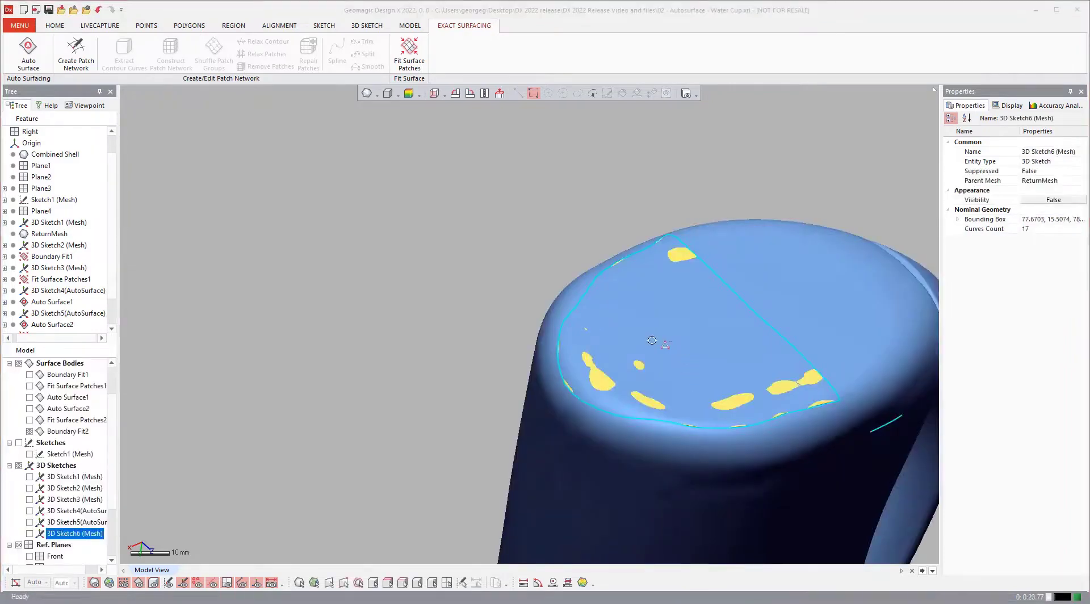
# Inspect the new boundary fit surface against the mesh on the end cap.
pyautogui.scroll(-3, 659, 344)
pyautogui.scroll(4, 758, 367)
pyautogui.moveTo(761, 356); pyautogui.dragTo(669, 275, button='right')
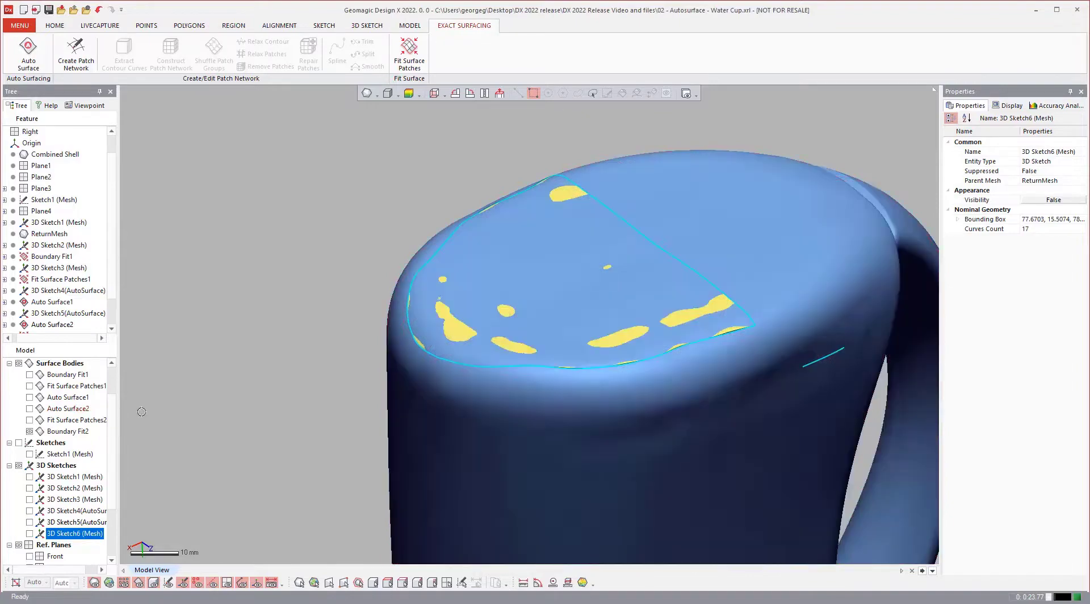
pyautogui.click(169, 227)
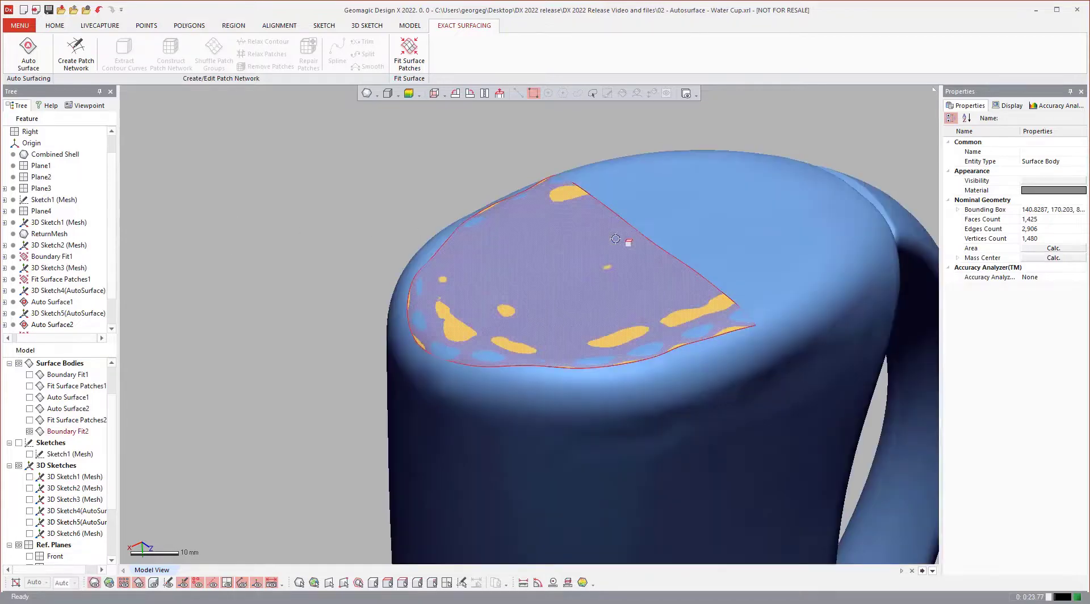
pyautogui.scroll(3, 733, 241)
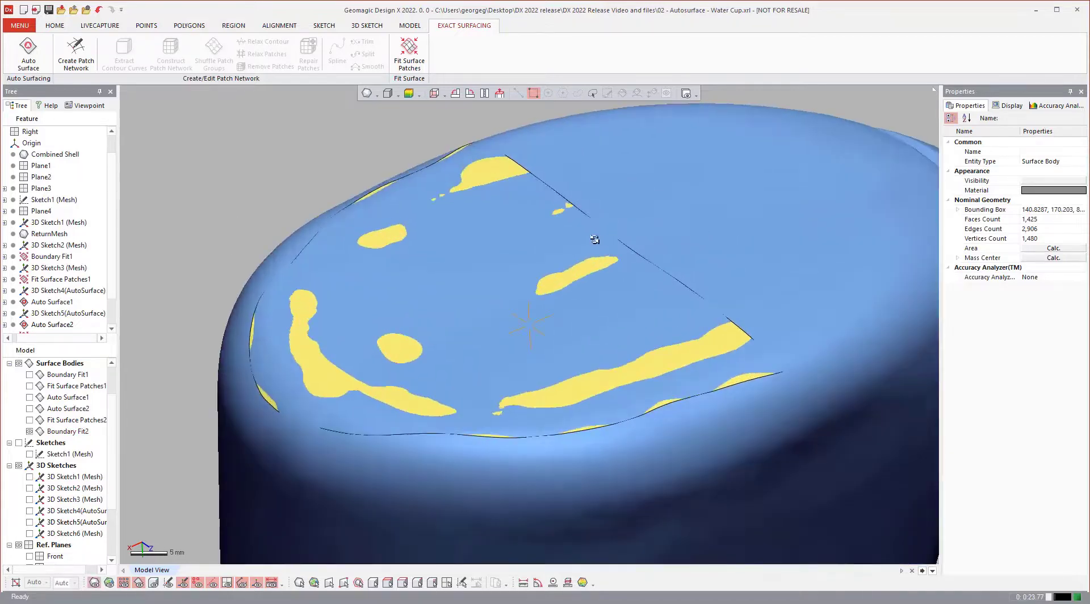
pyautogui.scroll(-2, 594, 239)
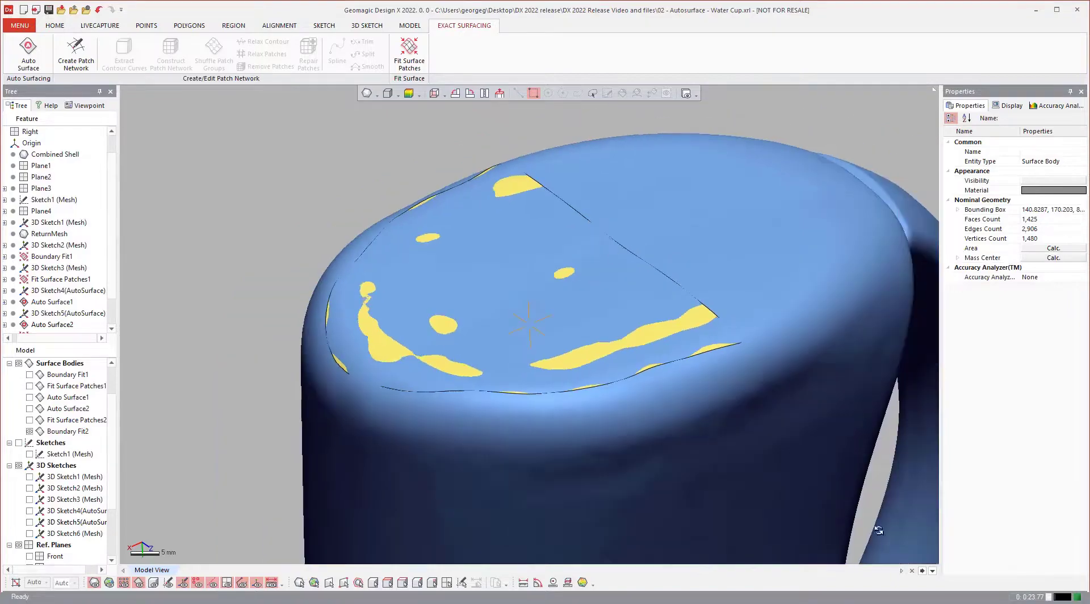